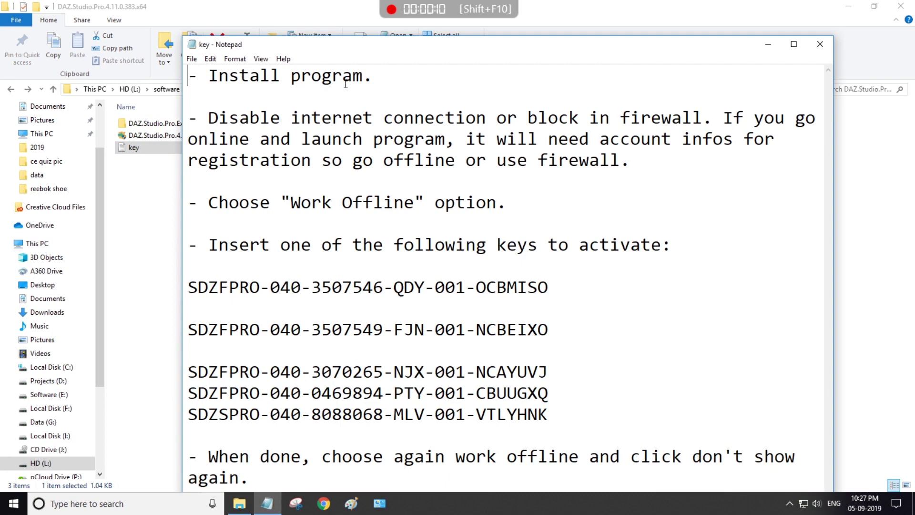
- Disable the Ethernet adapter in the network connections to take the computer offline, and minimize the network windows
left_click_drag(211, 117, 488, 120)
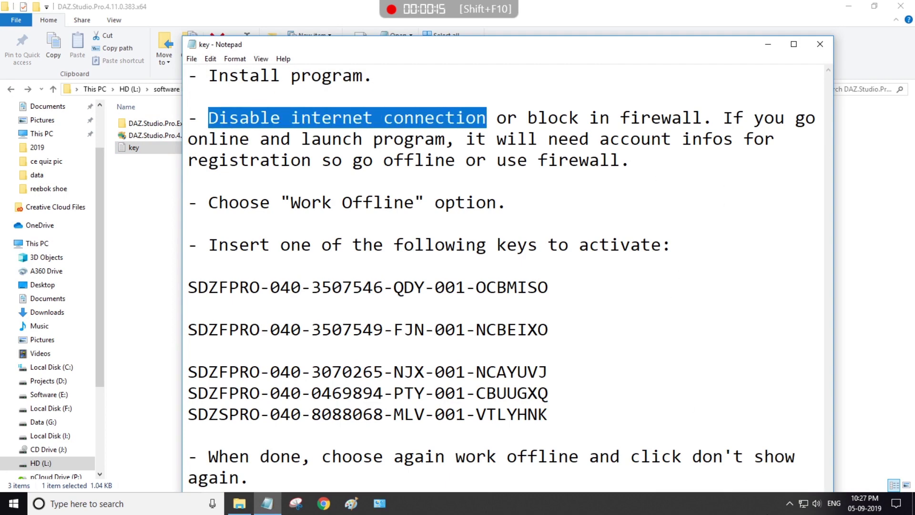
left_click(804, 503)
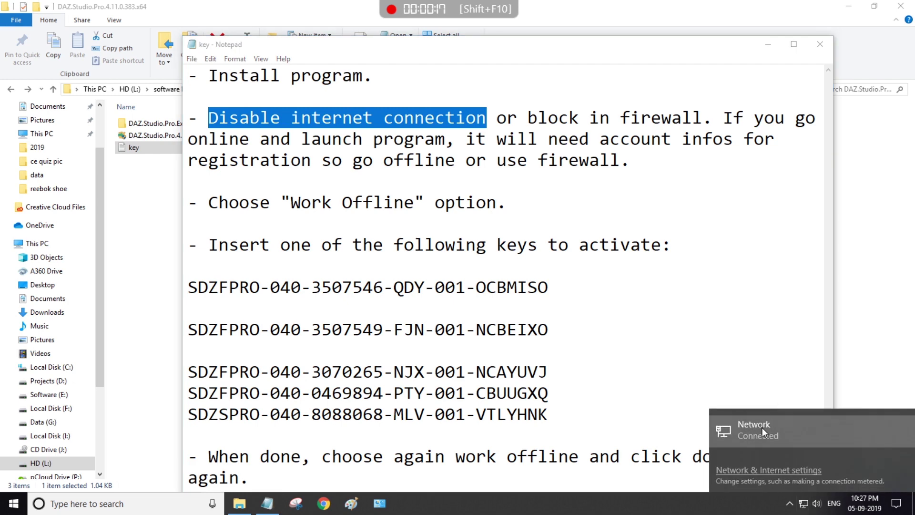
left_click(763, 427)
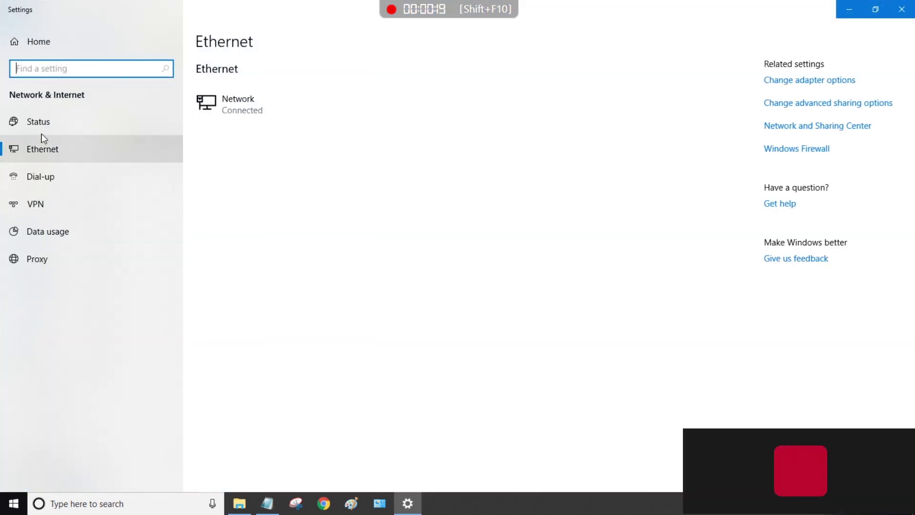
left_click(40, 123)
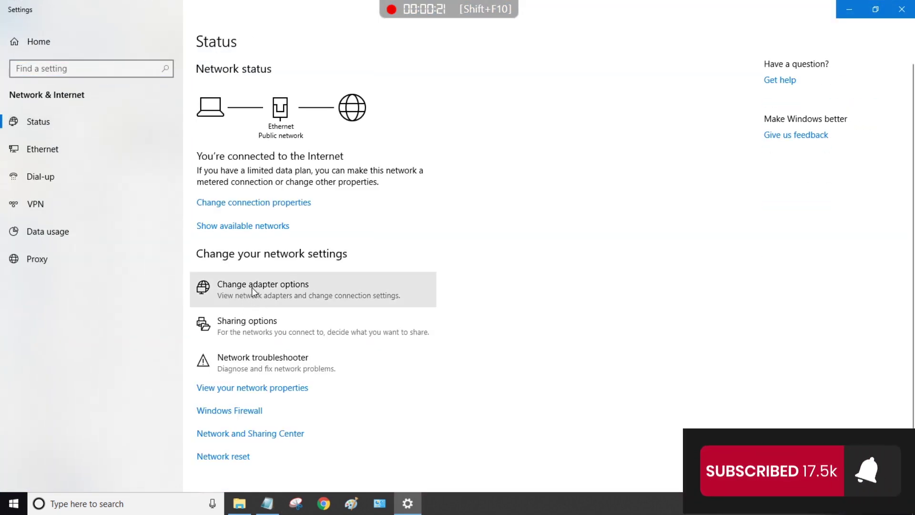
left_click(252, 288)
right_click(220, 162)
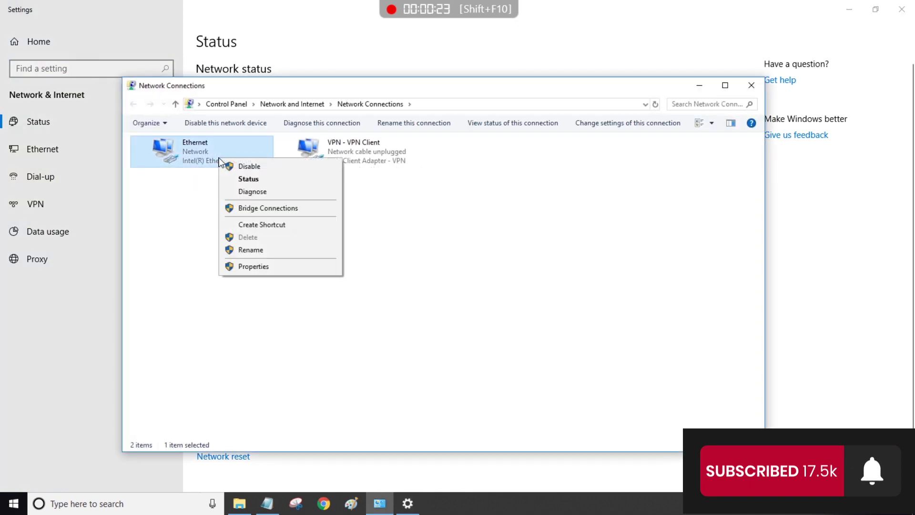
left_click(243, 166)
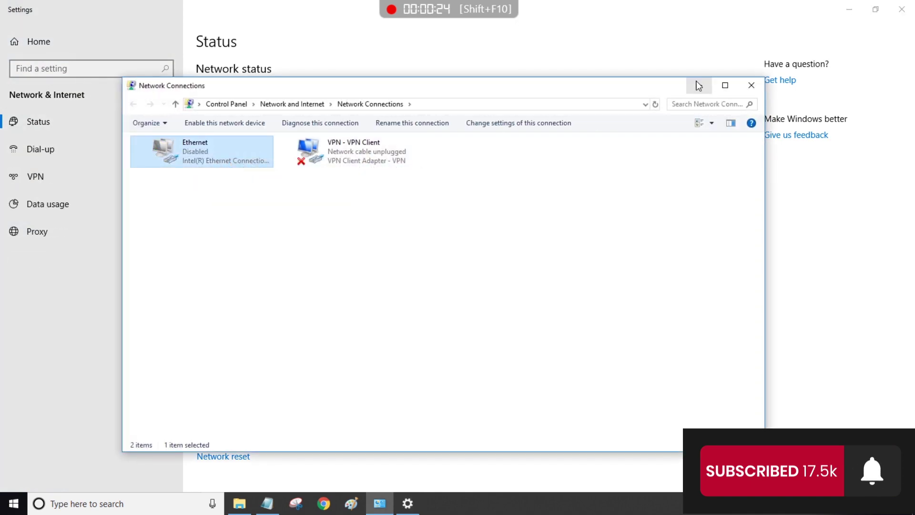
left_click(699, 86)
left_click(852, 9)
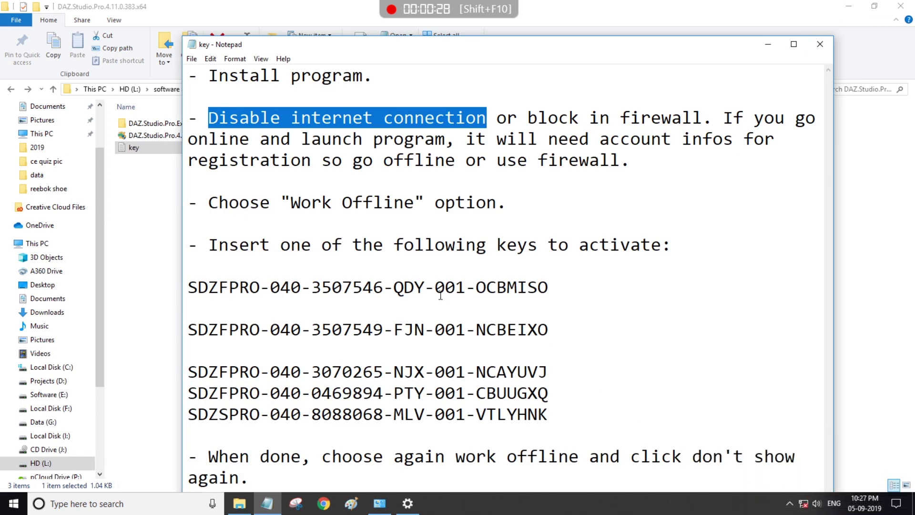
- Run the DAZ.Studio.Pro.4.11.0.383.x64 installer as administrator and allow it past the USB drive protection
left_click(161, 202)
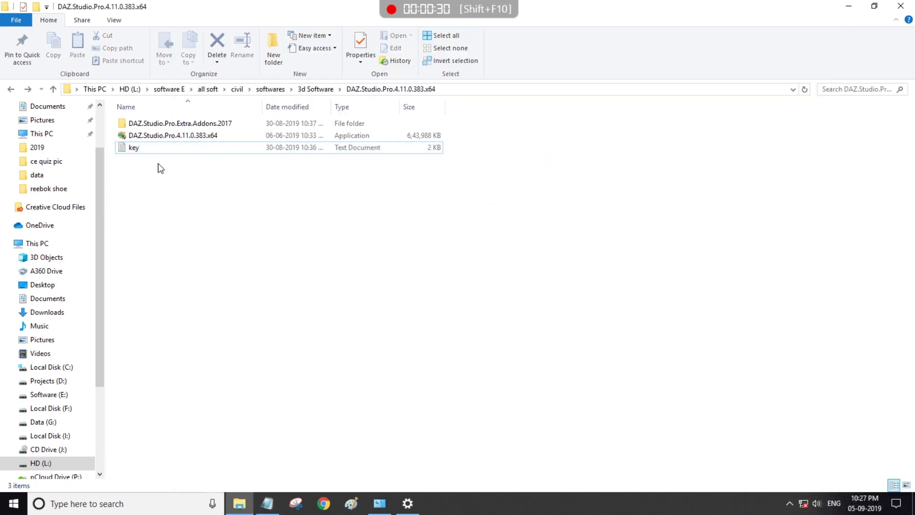
left_click(174, 137)
right_click(173, 136)
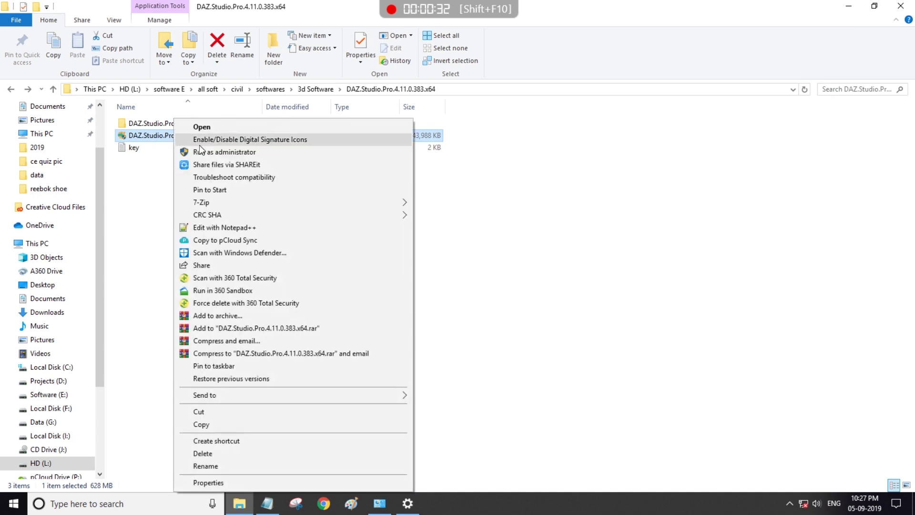
left_click(205, 152)
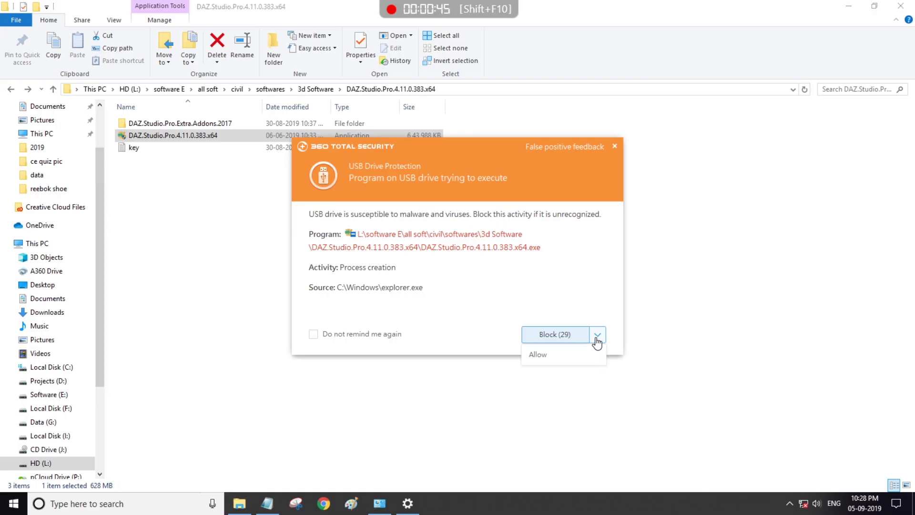
left_click(599, 390)
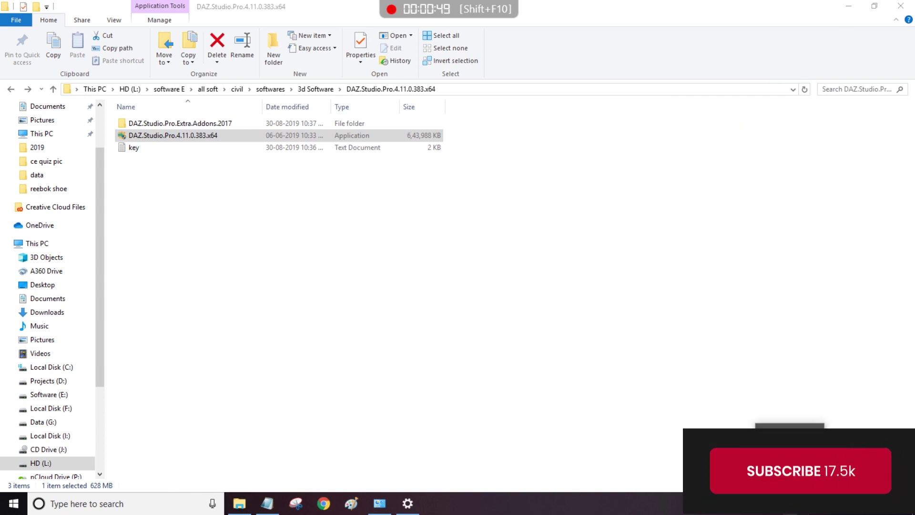
- Turn off the 360 Total Security protection
right_click(848, 504)
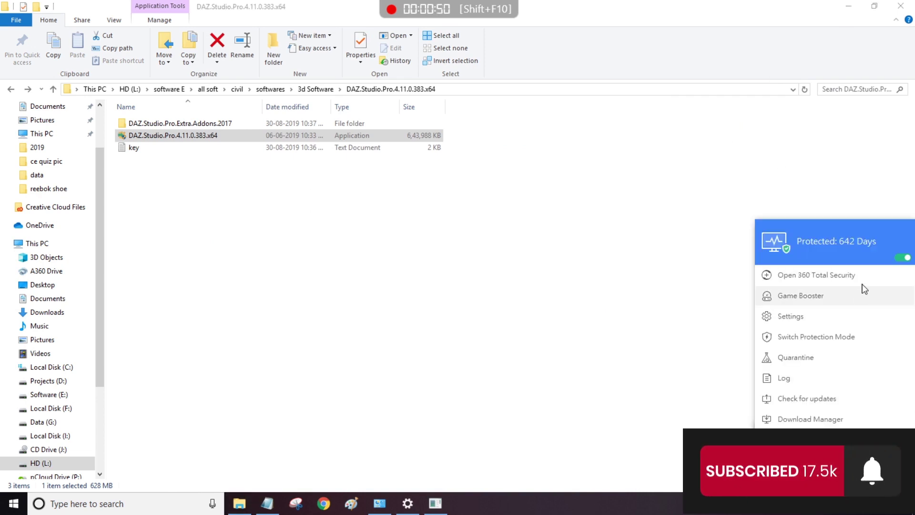
left_click(899, 260)
left_click(500, 280)
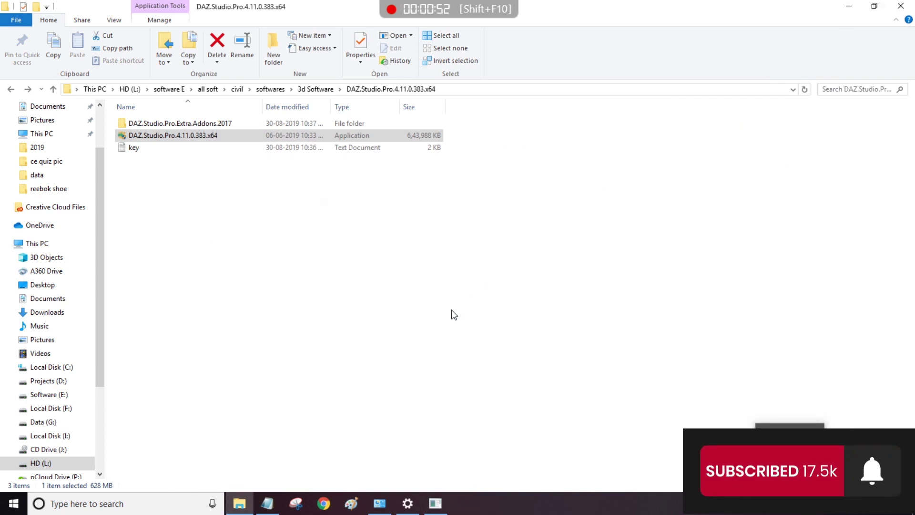
- Proceed through the DAZ Studio 4.11 setup welcome page and accept the license agreement and the content agreement
left_click(576, 351)
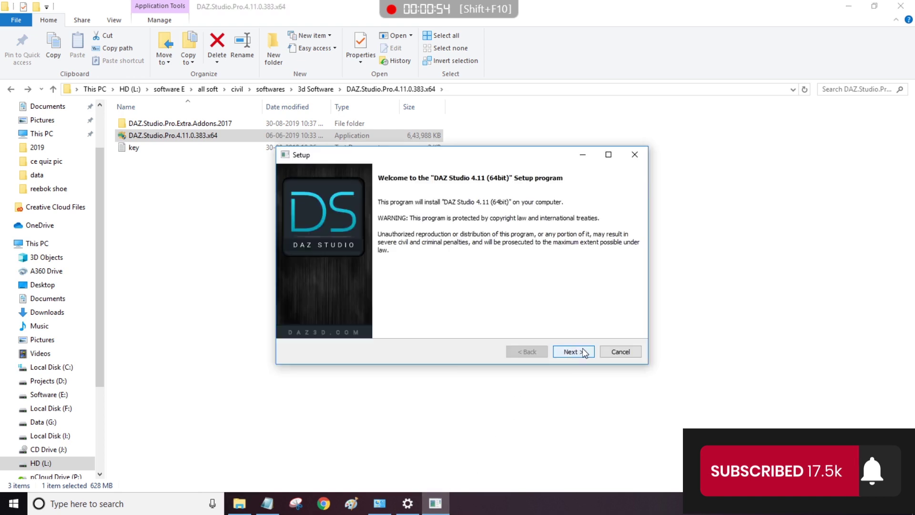
left_click(399, 320)
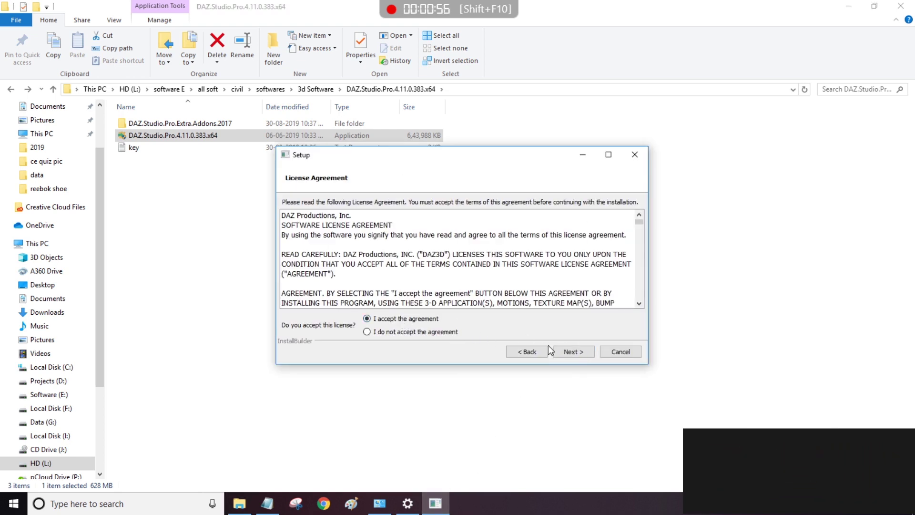
left_click(571, 354)
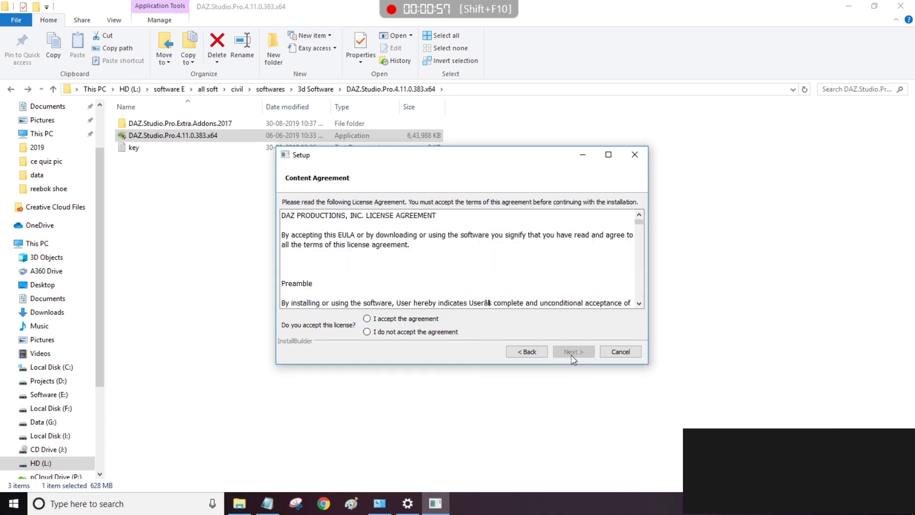
left_click(381, 319)
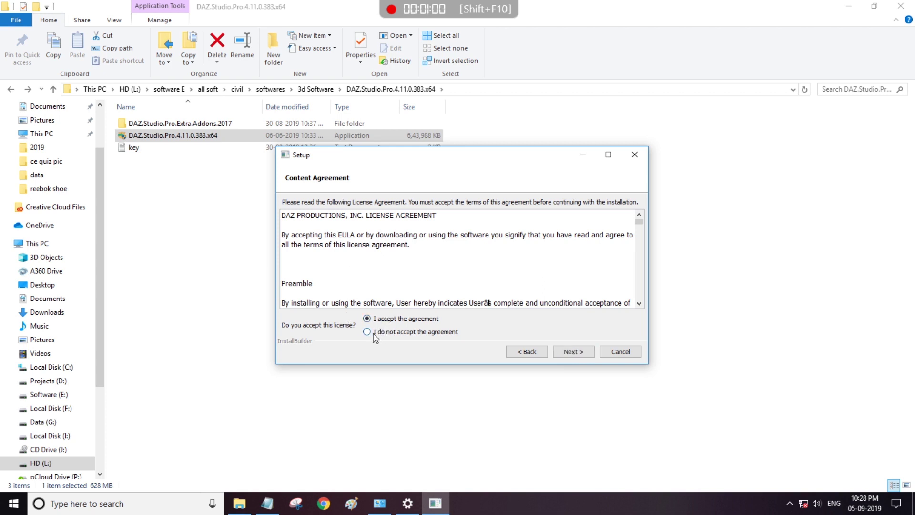
left_click(382, 319)
left_click(574, 353)
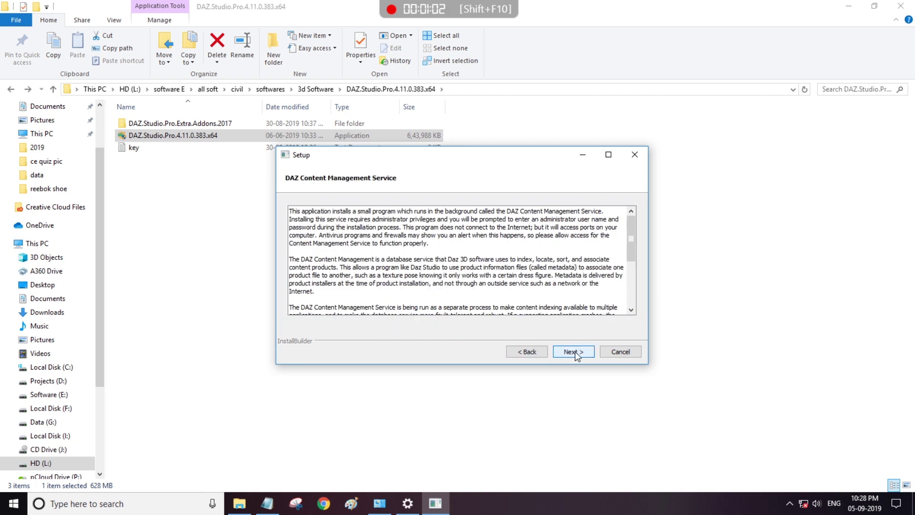
- Install DAZ Studio 4.11 with the default destination and content directories, and dismiss the file backup notification
left_click(574, 353)
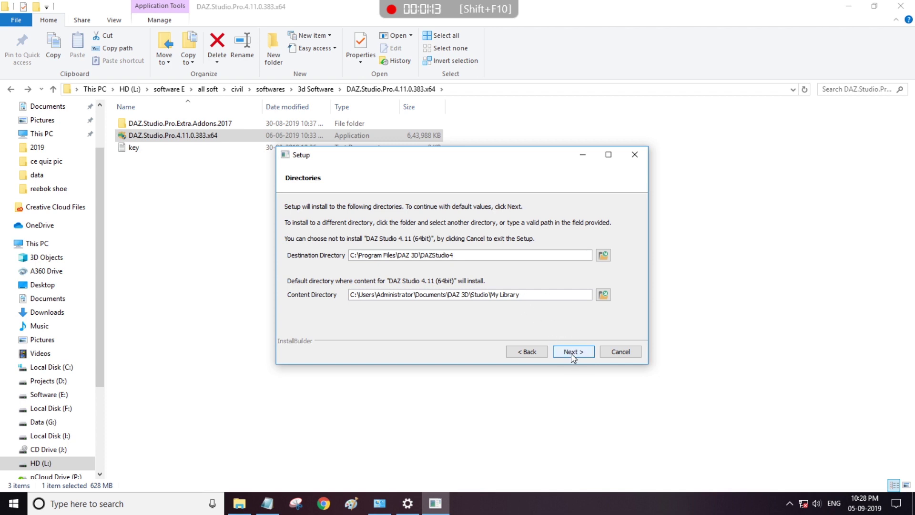
left_click(572, 353)
left_click(572, 352)
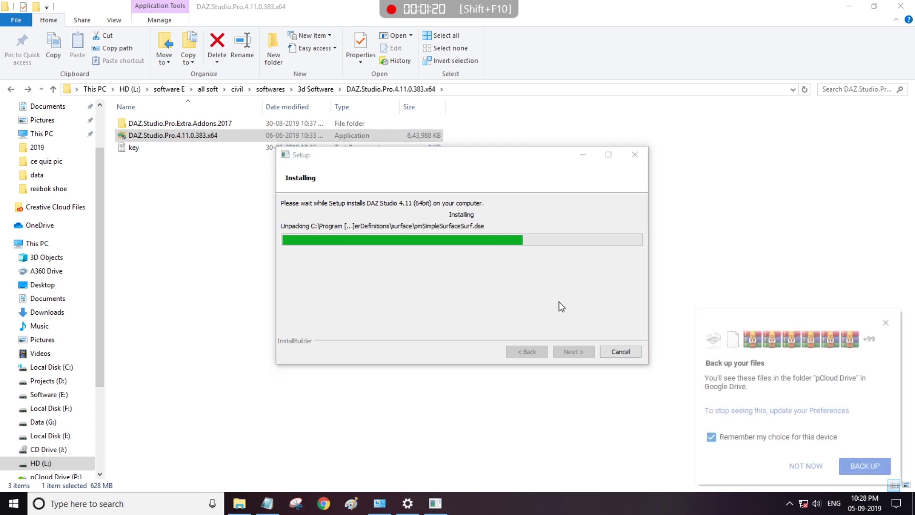
left_click(886, 324)
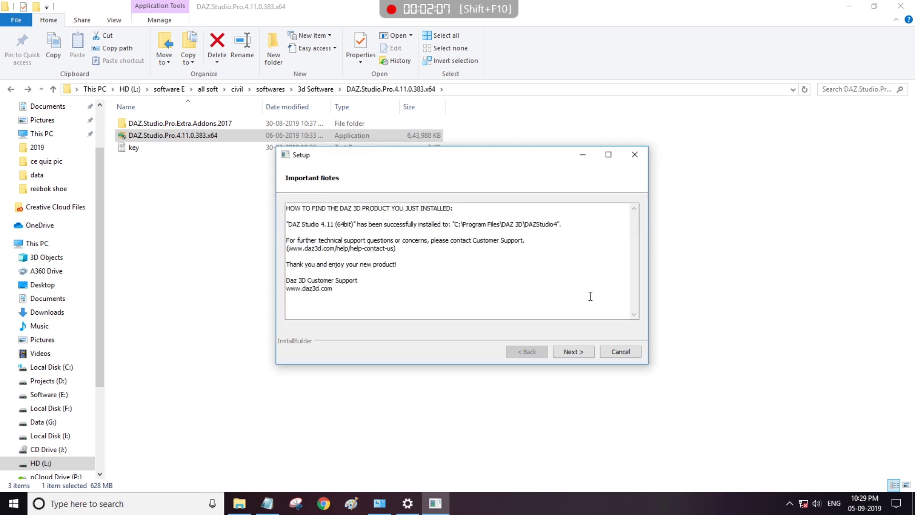
- Finish the setup wizard with the online documentation and welcome page options unchecked
left_click(582, 352)
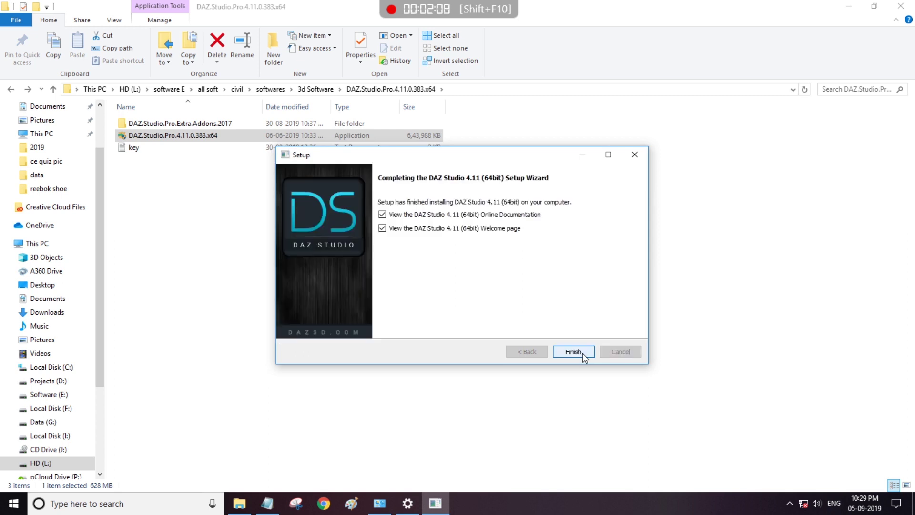
left_click(429, 215)
left_click(419, 229)
left_click(574, 352)
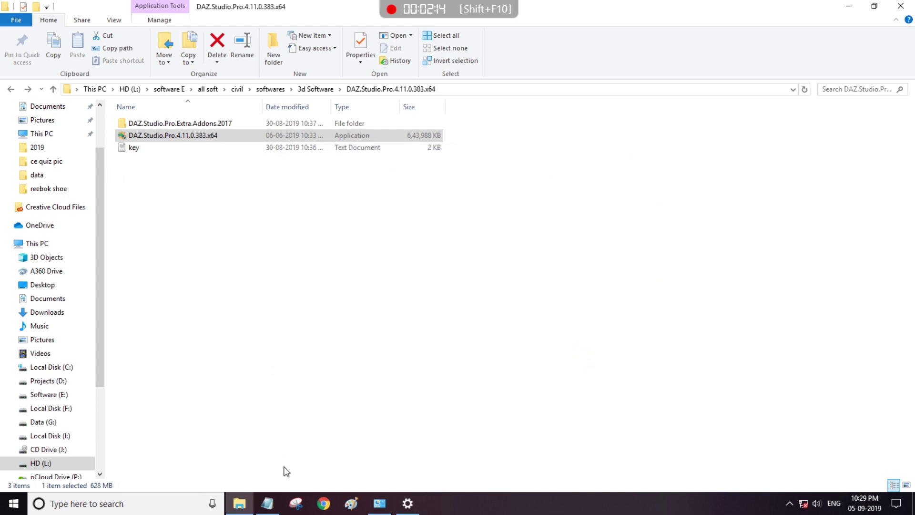
left_click(13, 504)
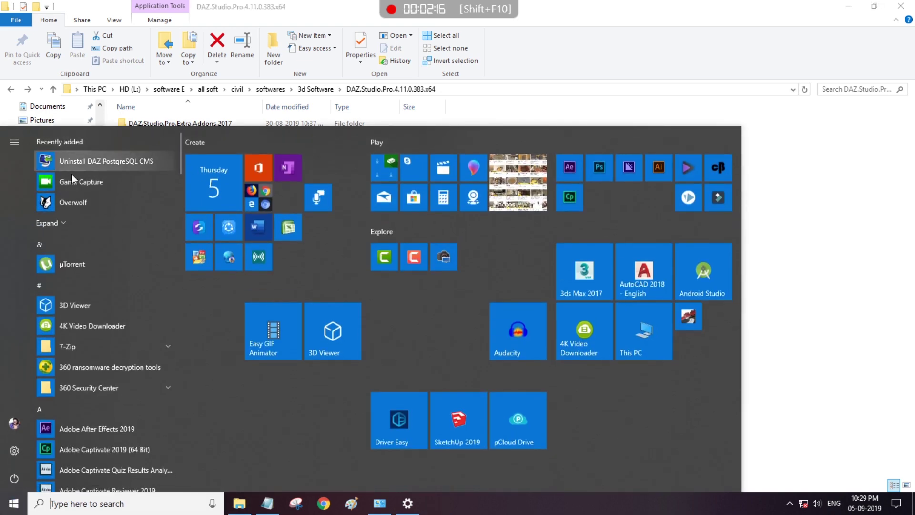
left_click(9, 508)
left_click(10, 507)
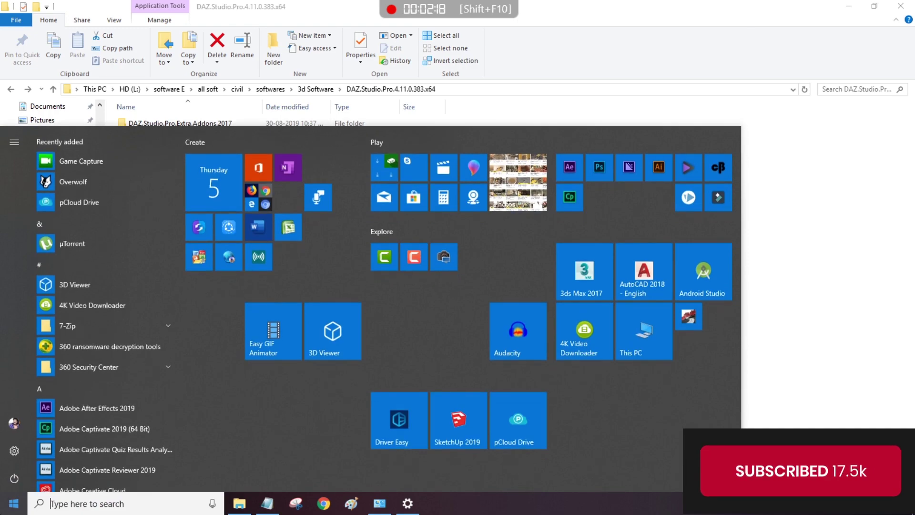
left_click(9, 508)
left_click(9, 508)
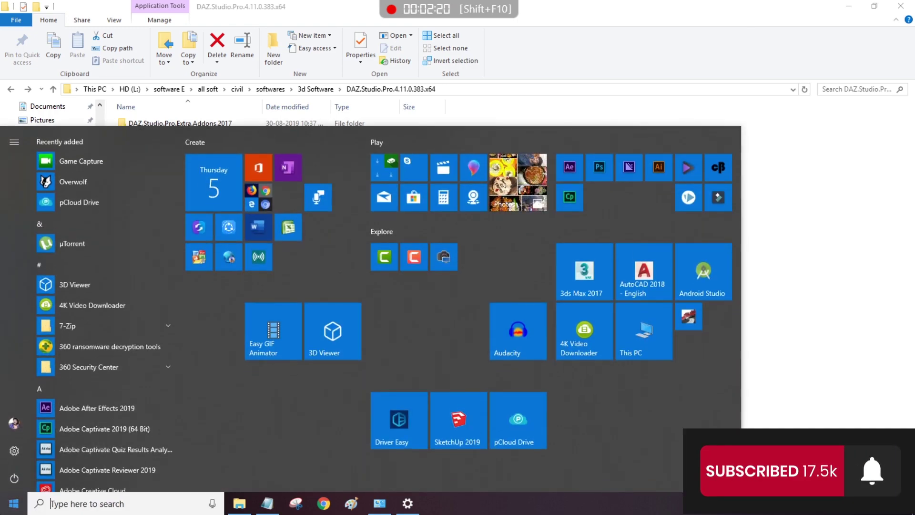
left_click(9, 508)
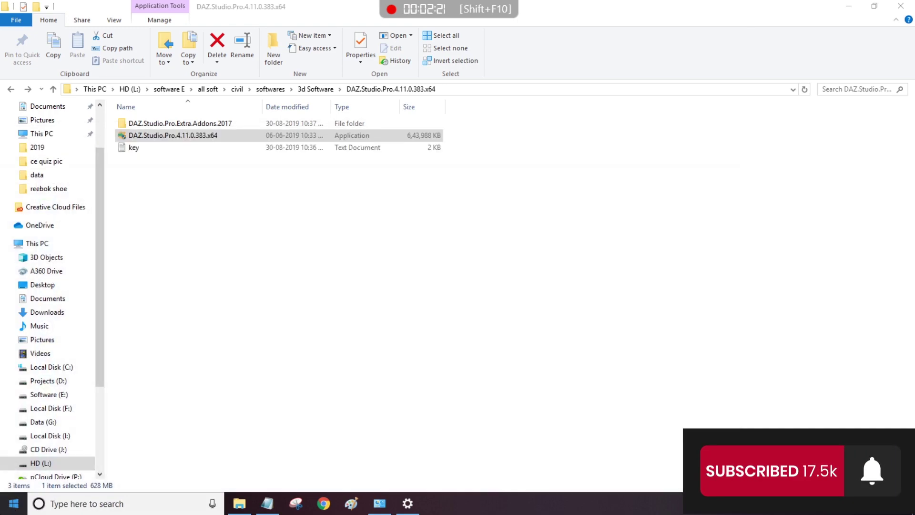
- Launch DAZ Studio 4.11 (64bit) from the desktop and choose Work Offline in the Welcome dialog
left_click(858, 6)
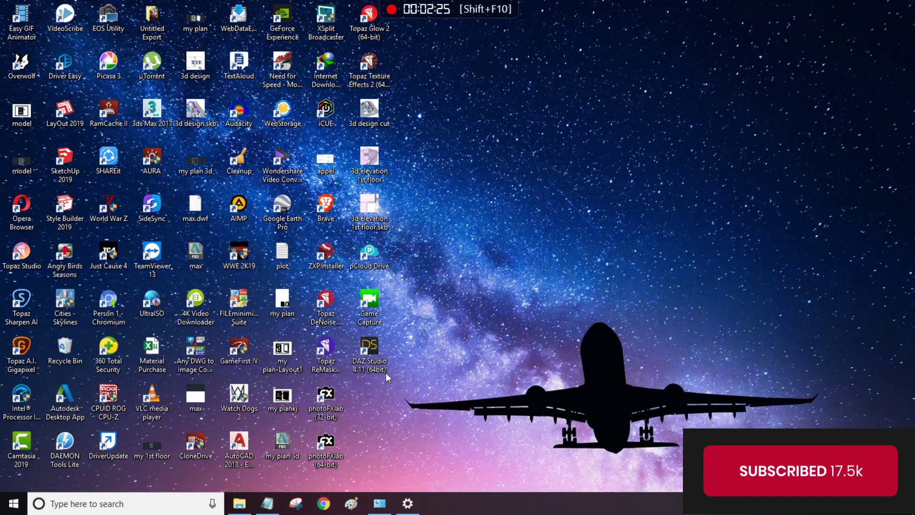
double_click(384, 360)
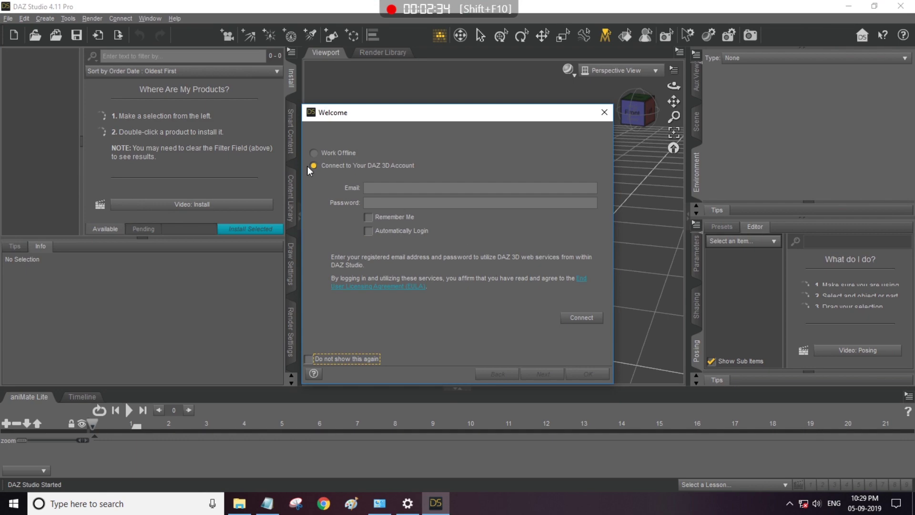
left_click(313, 154)
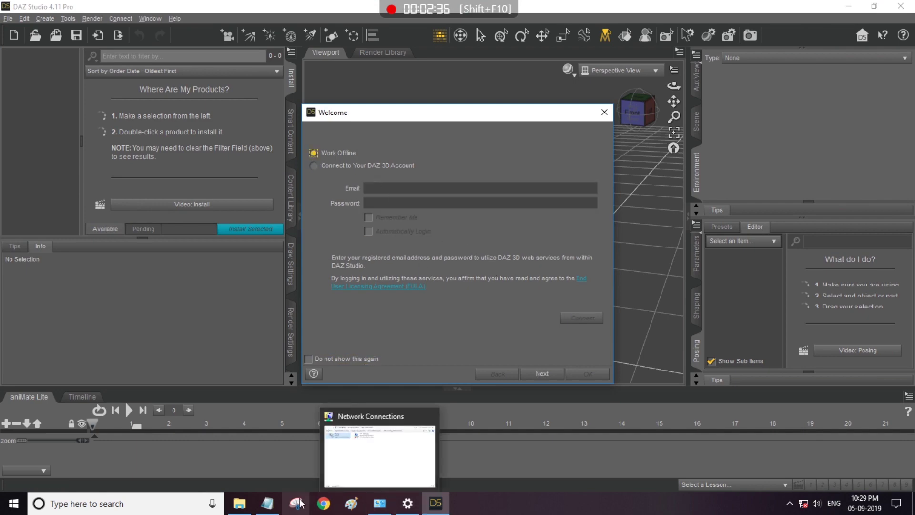
- Copy the first serial key from the key text file in Notepad and minimize the file
left_click(268, 505)
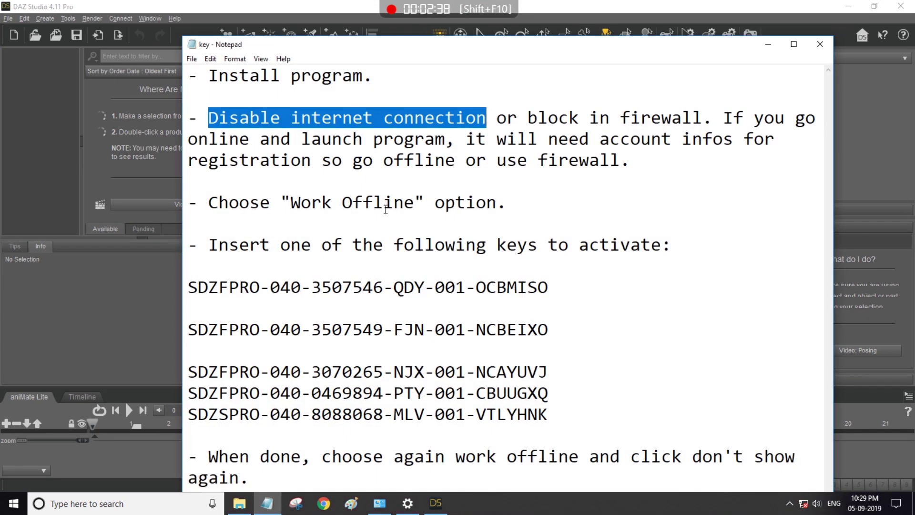
left_click_drag(189, 287, 549, 288)
right_click(537, 289)
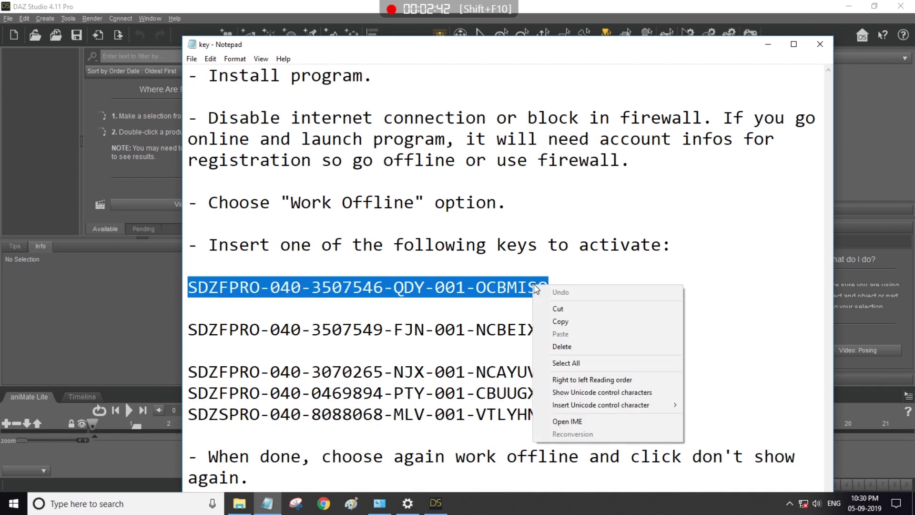
left_click(559, 321)
left_click(768, 43)
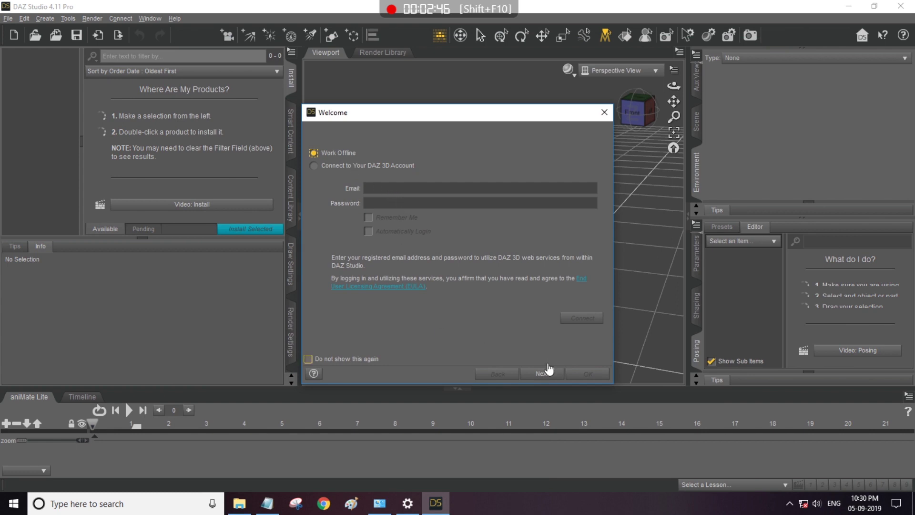
- Keep Work Offline selected in the Welcome dialog and continue to the installation personalization page
left_click(314, 165)
left_click(314, 154)
left_click(543, 374)
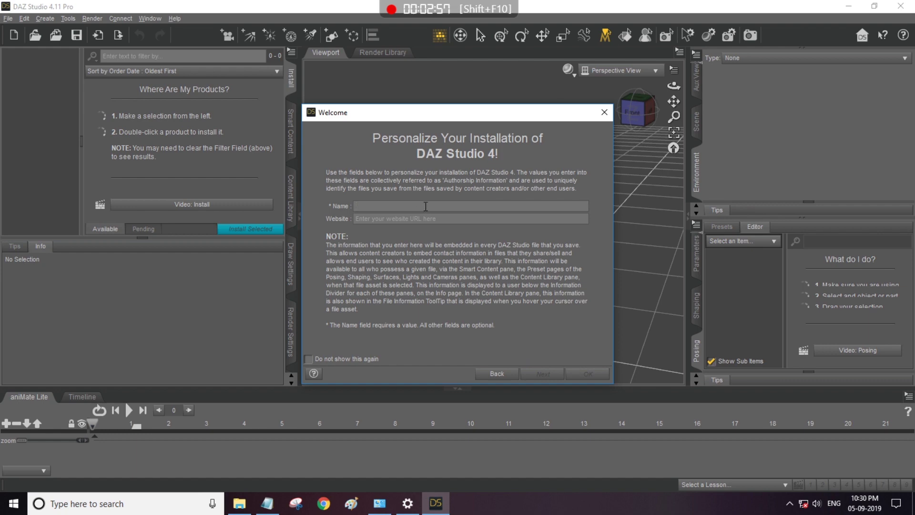
- Review the activation instructions in the key text file in Notepad, then return to the Welcome dialog
left_click(269, 507)
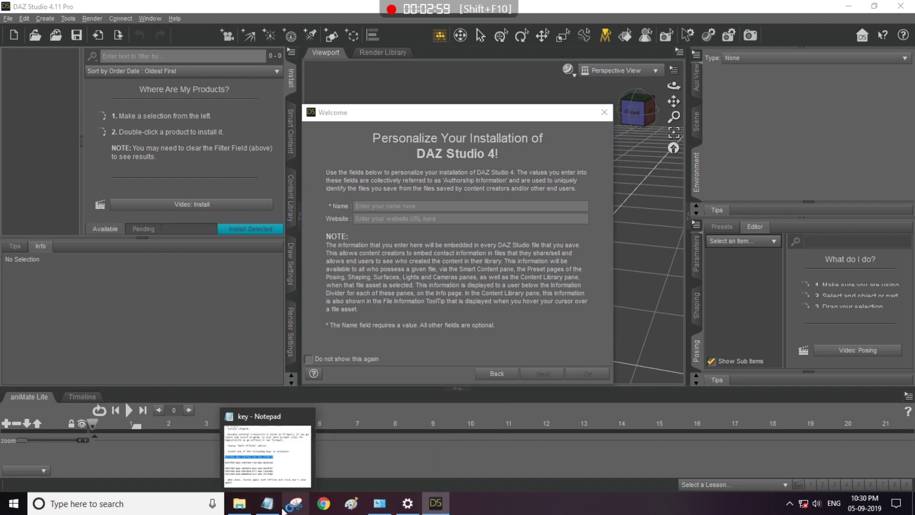
left_click(268, 504)
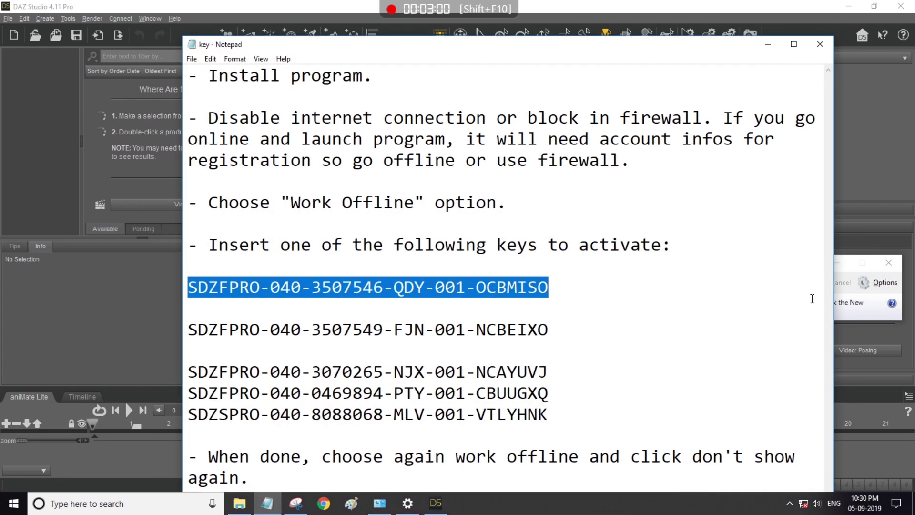
left_click(848, 268)
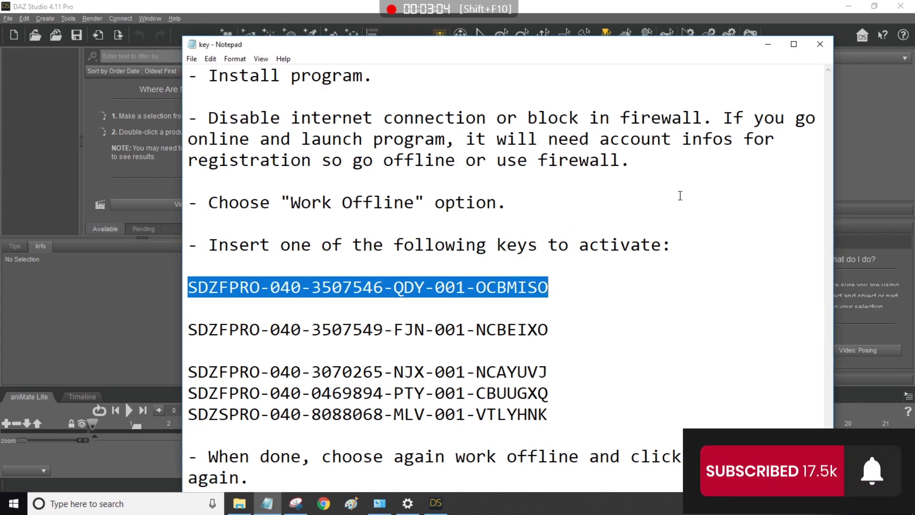
left_click(768, 45)
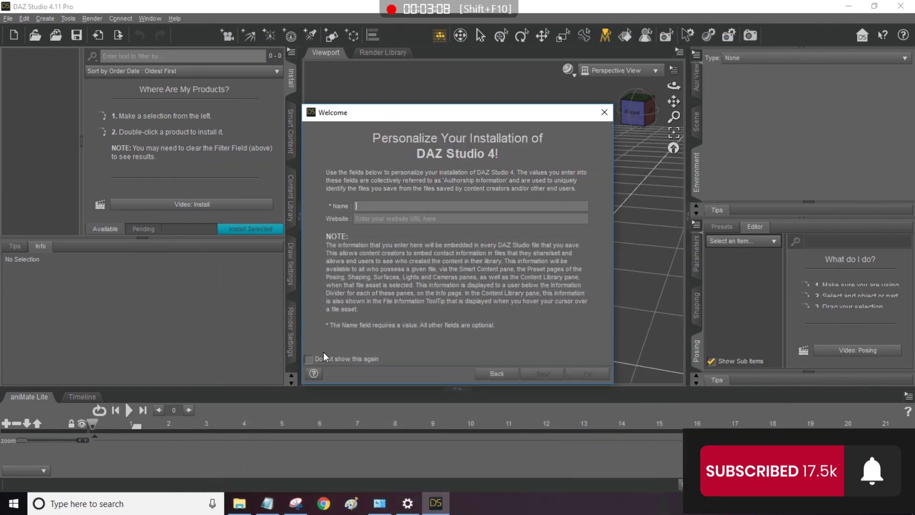
- Turn on Do not show this again, enter an author name on the personalization page, and continue to the metadata import page
left_click(308, 359)
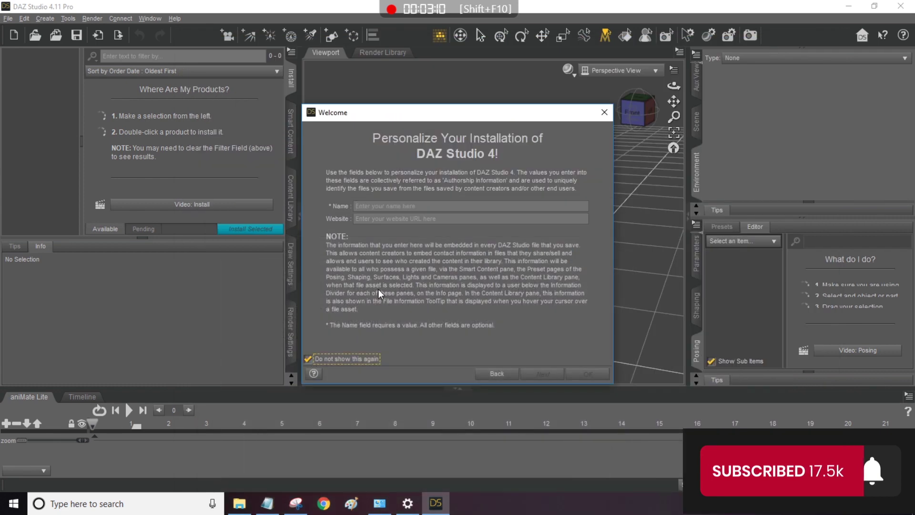
left_click(387, 210)
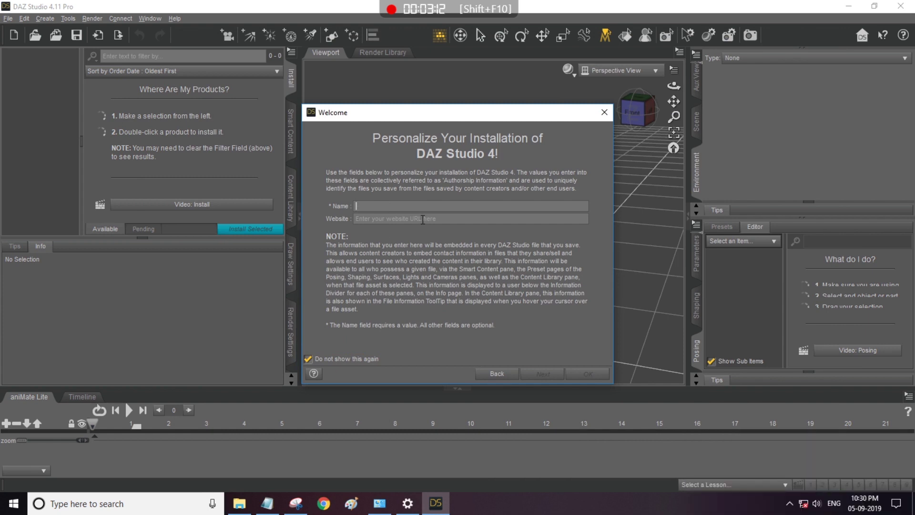
type("m,m")
left_click_drag(409, 207, 351, 210)
left_click(544, 374)
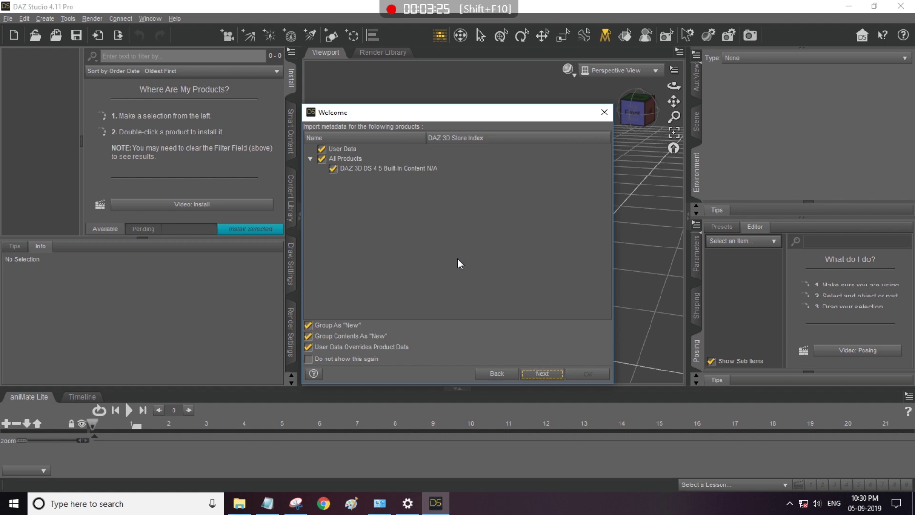
- Turn on Do not show this again on the metadata import and DAZ Studio Home pages and finish the Welcome dialog
left_click(309, 358)
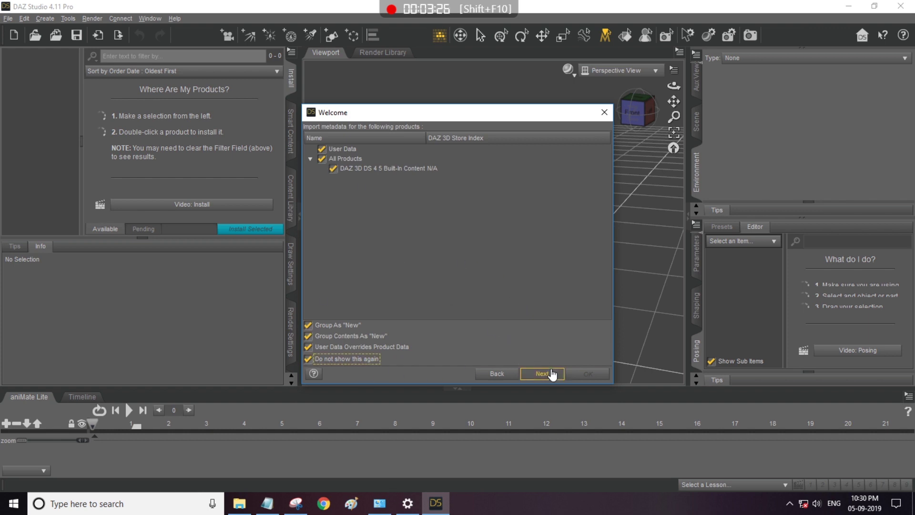
left_click(552, 374)
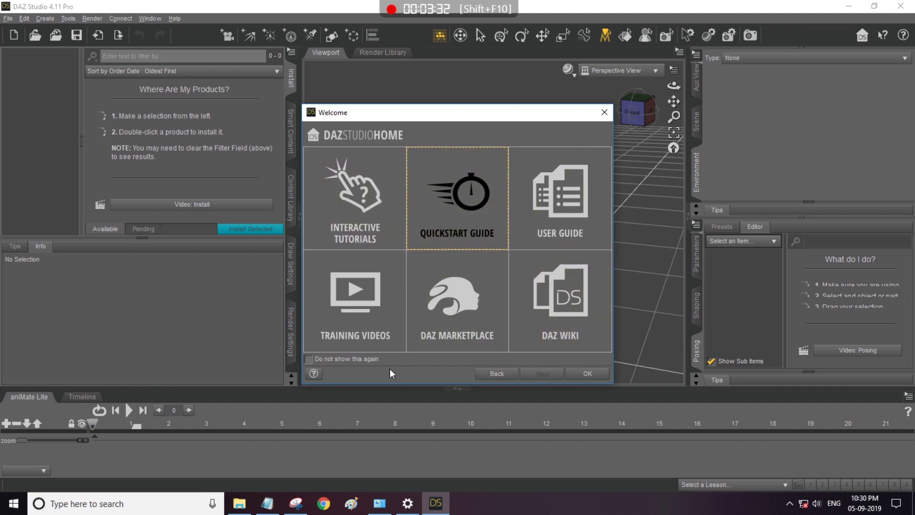
left_click(372, 359)
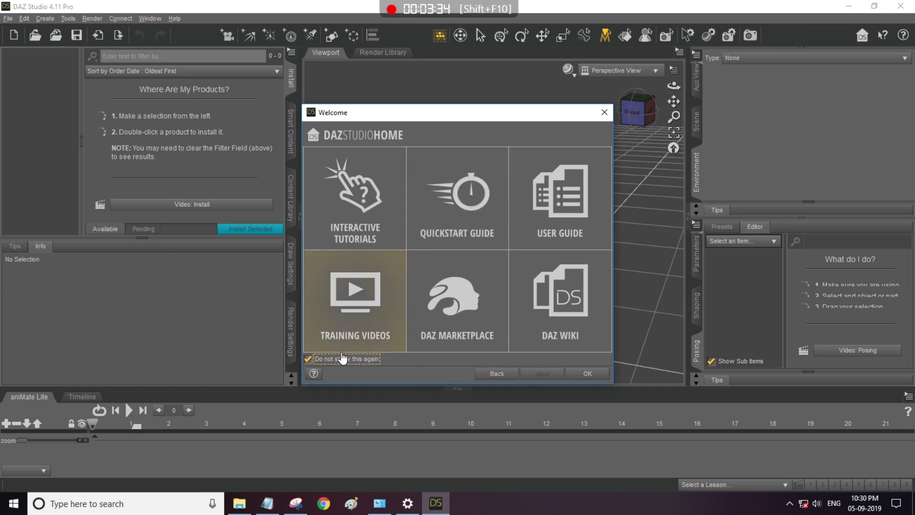
left_click(341, 353)
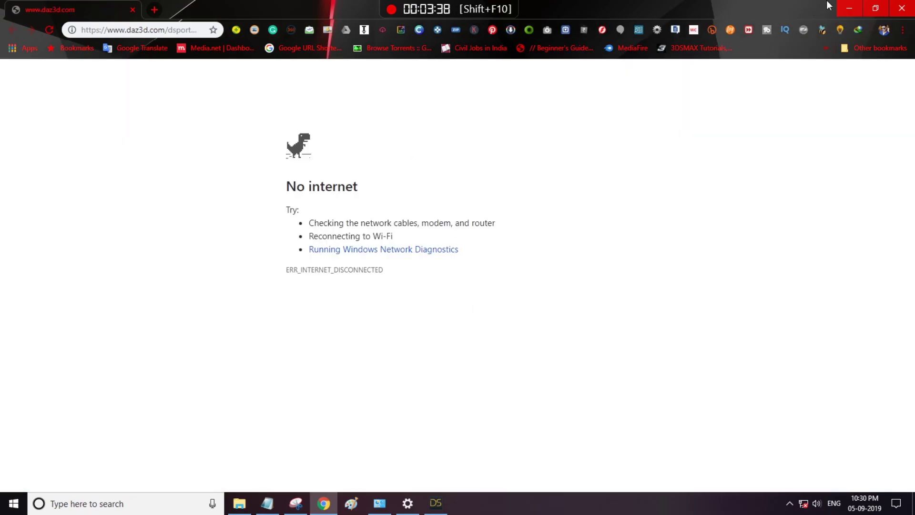
left_click(850, 8)
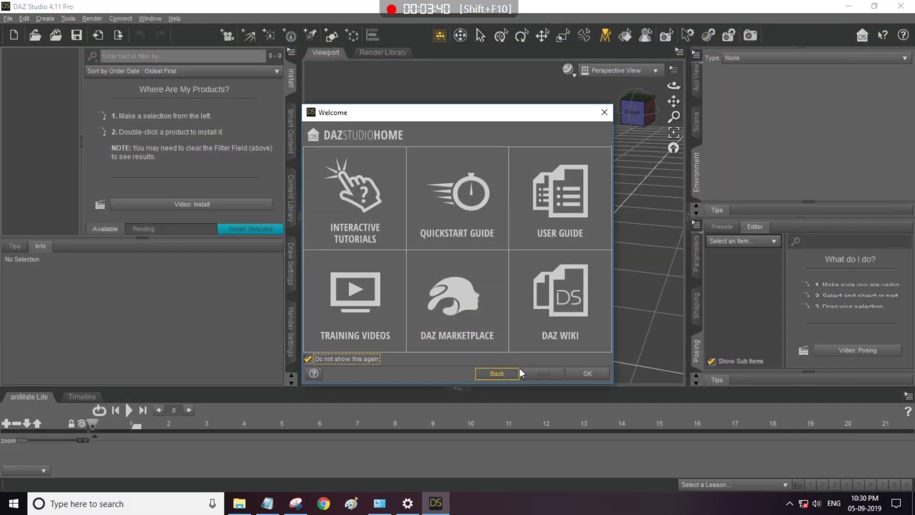
left_click(586, 374)
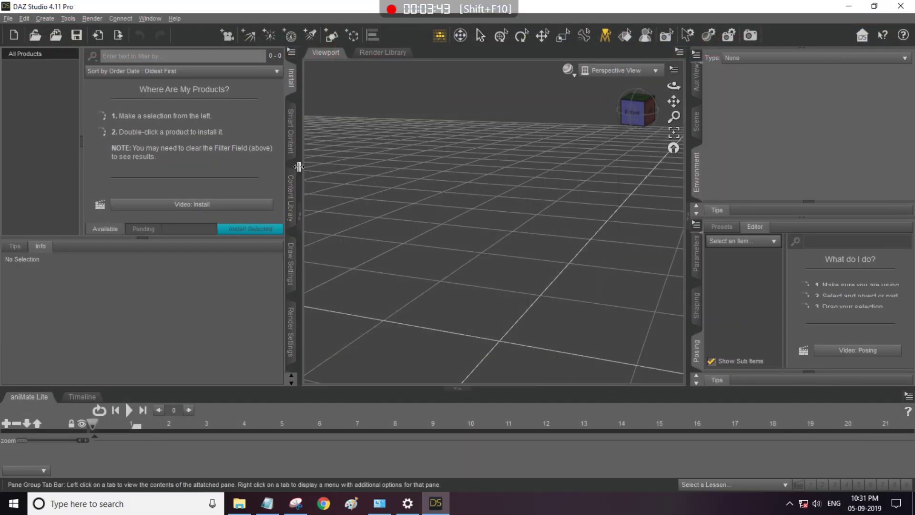
- Open the DAZ Studio registration dialog, choose Work Offline, and continue to the serial number page
left_click(155, 18)
mouse_move(170, 18)
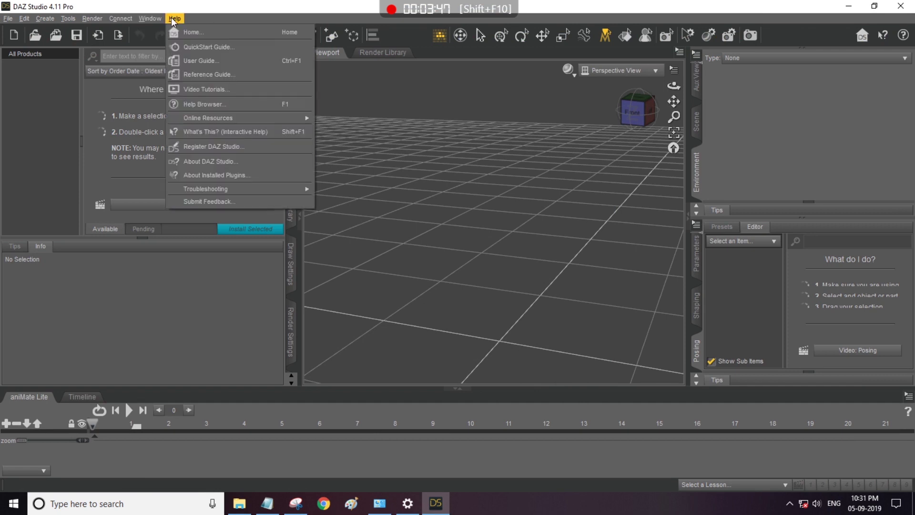
left_click(220, 148)
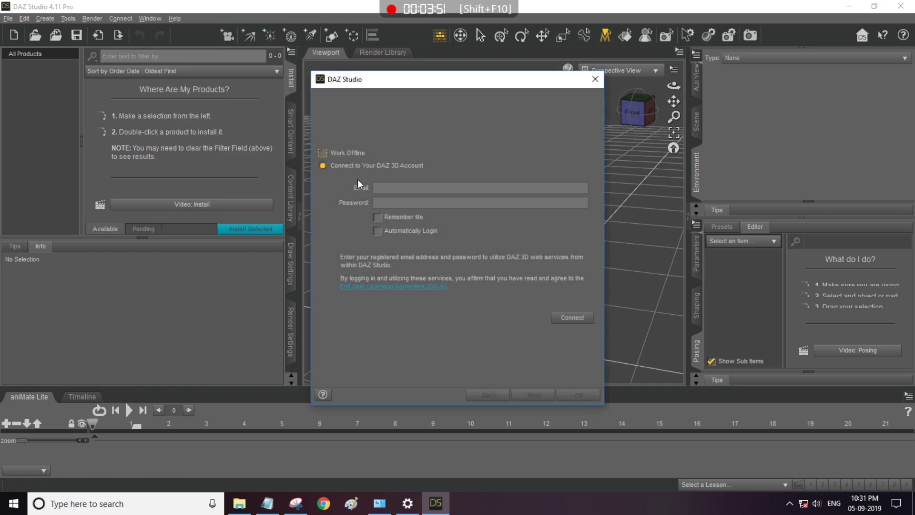
left_click(324, 154)
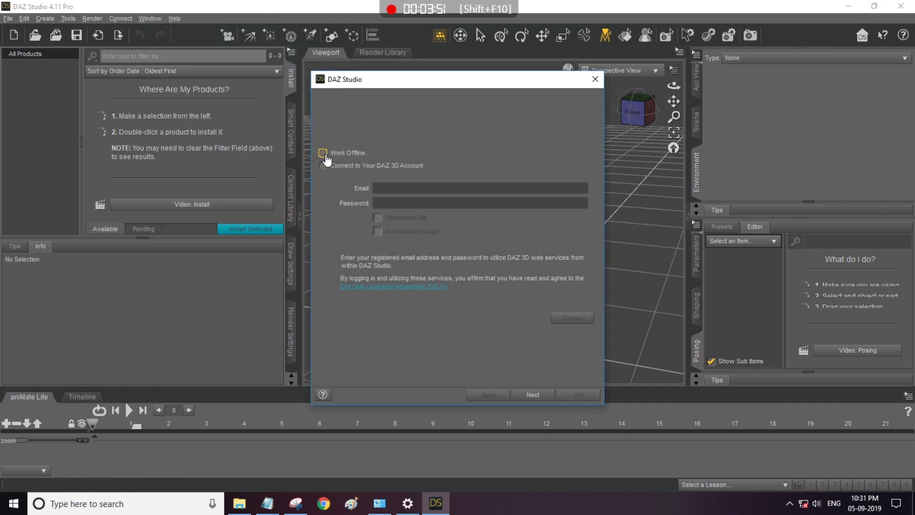
left_click(546, 396)
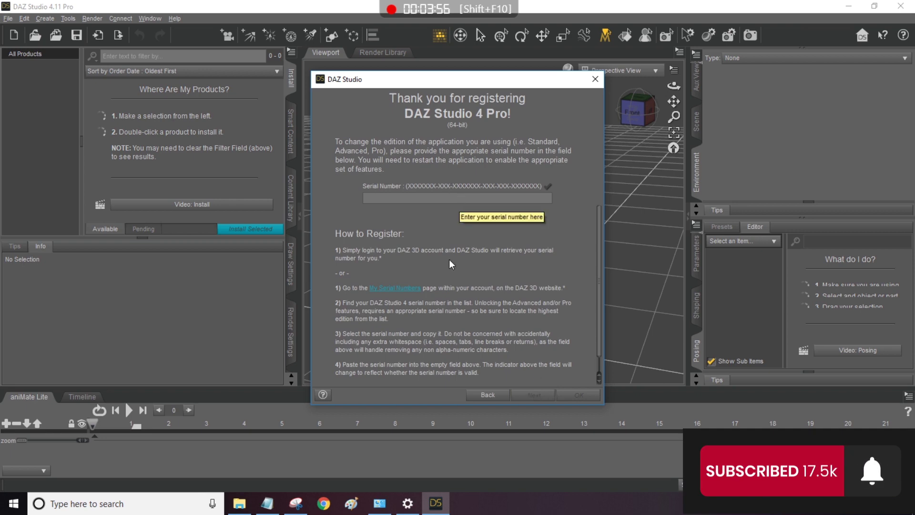
- Paste the serial key copied from the key text file into the Serial Number field and confirm the registration
left_click(267, 506)
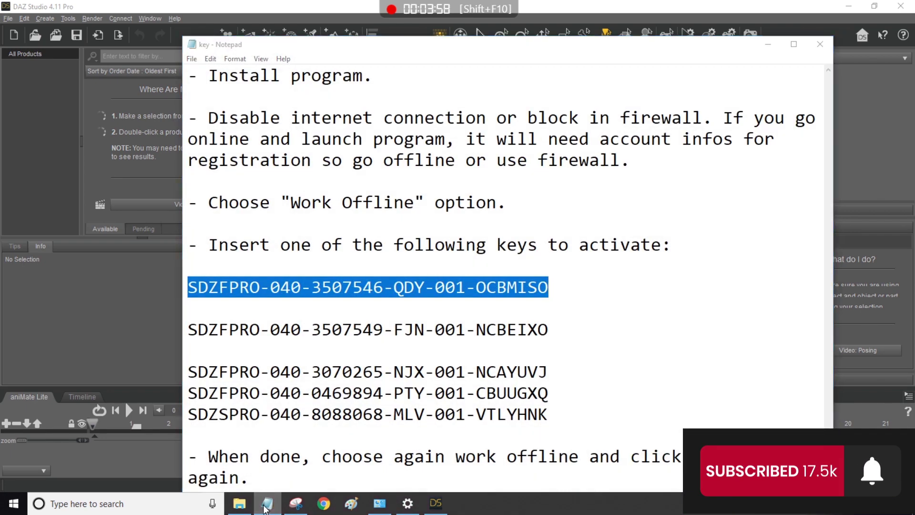
left_click(266, 506)
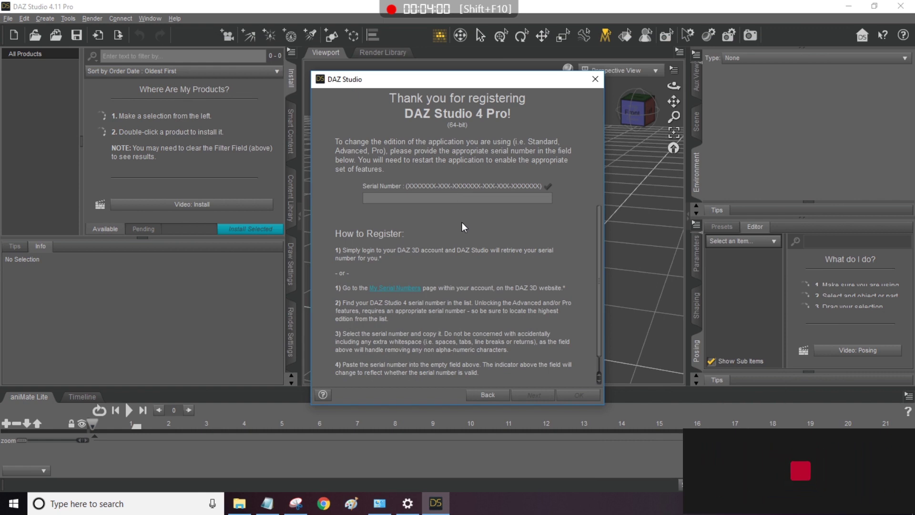
key("ctrl+v")
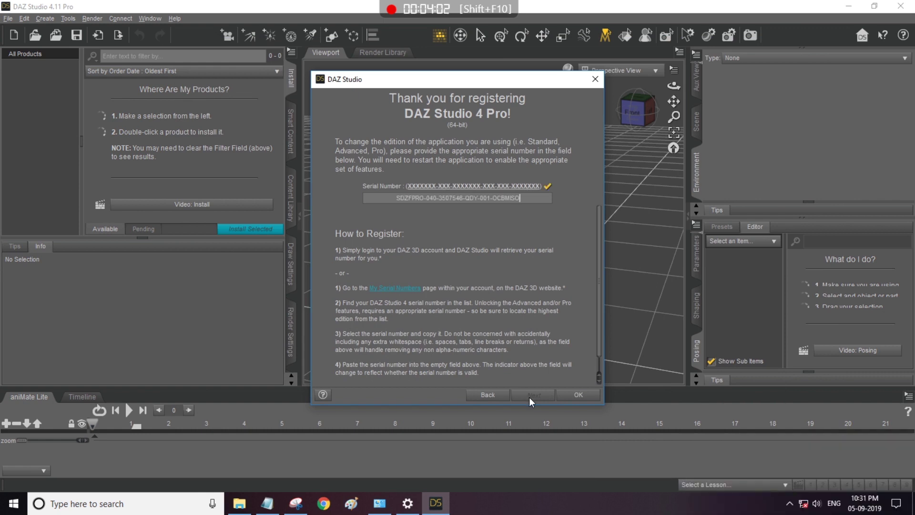
left_click(568, 396)
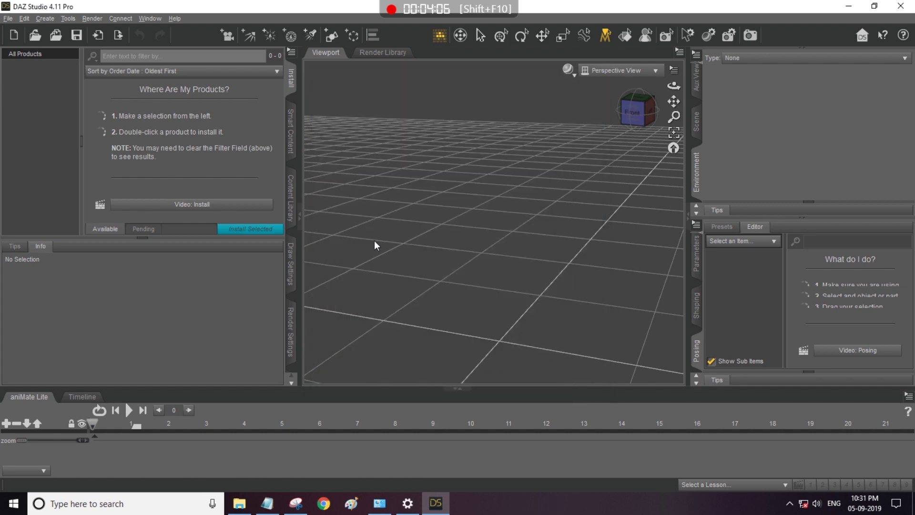
left_click(170, 19)
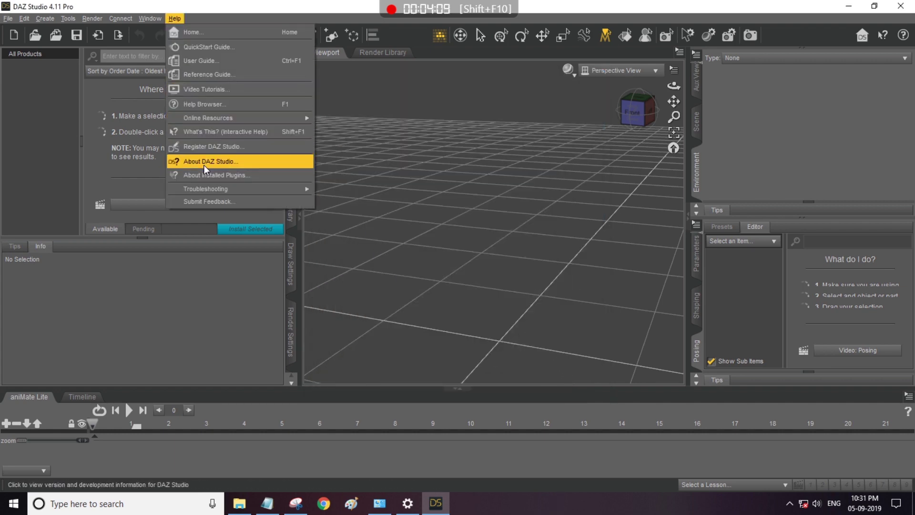
left_click(213, 147)
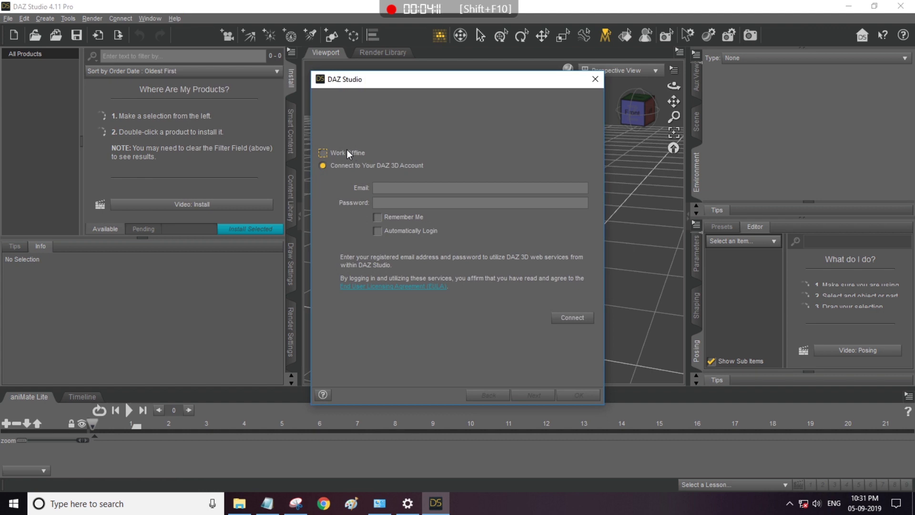
left_click(323, 153)
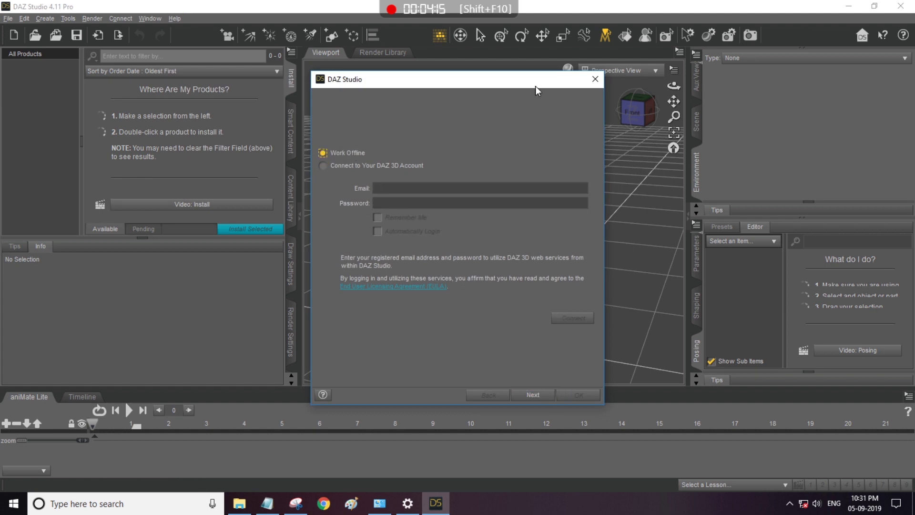
left_click(595, 78)
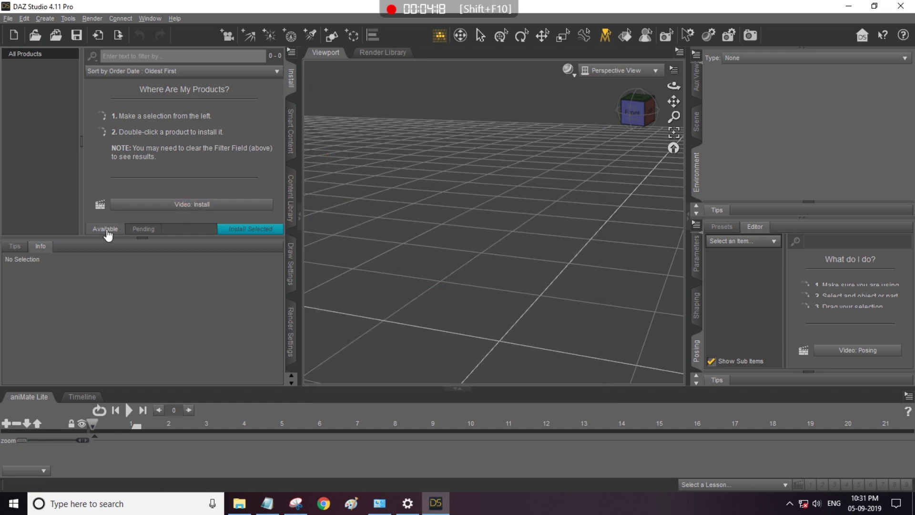
left_click(143, 229)
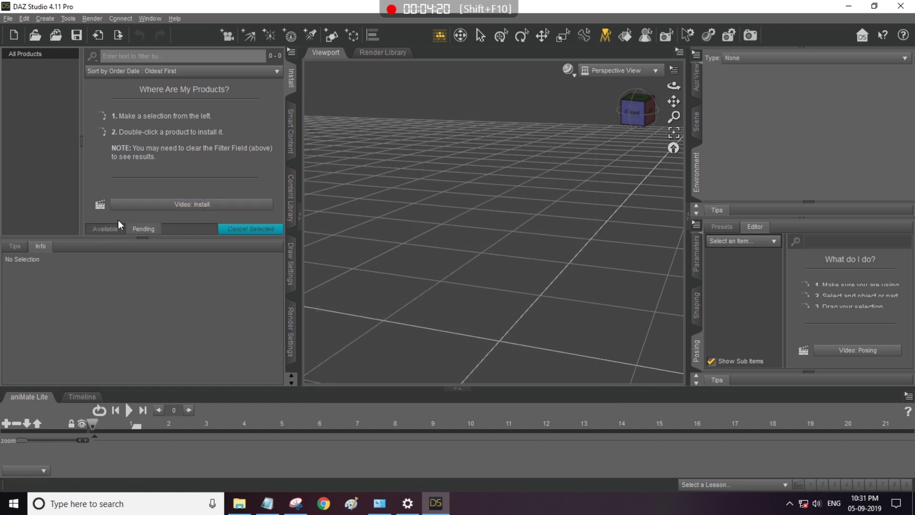
left_click(105, 229)
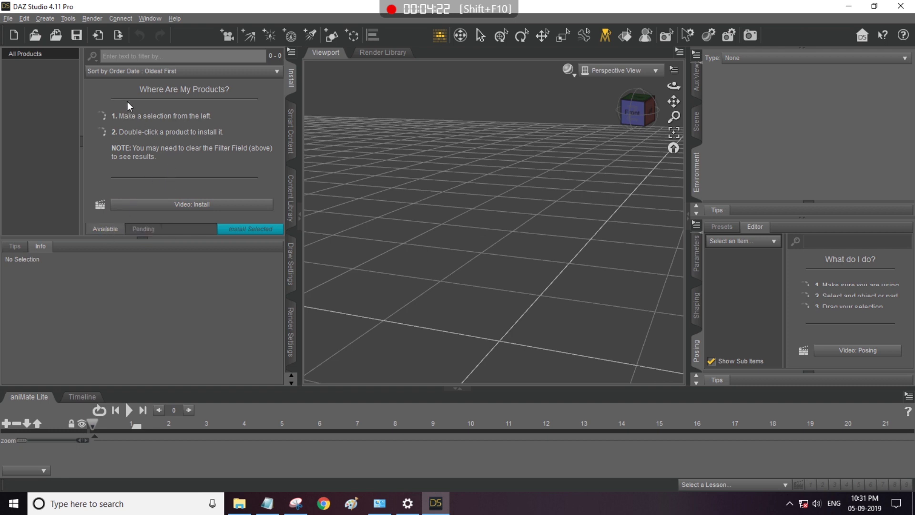
left_click(186, 204)
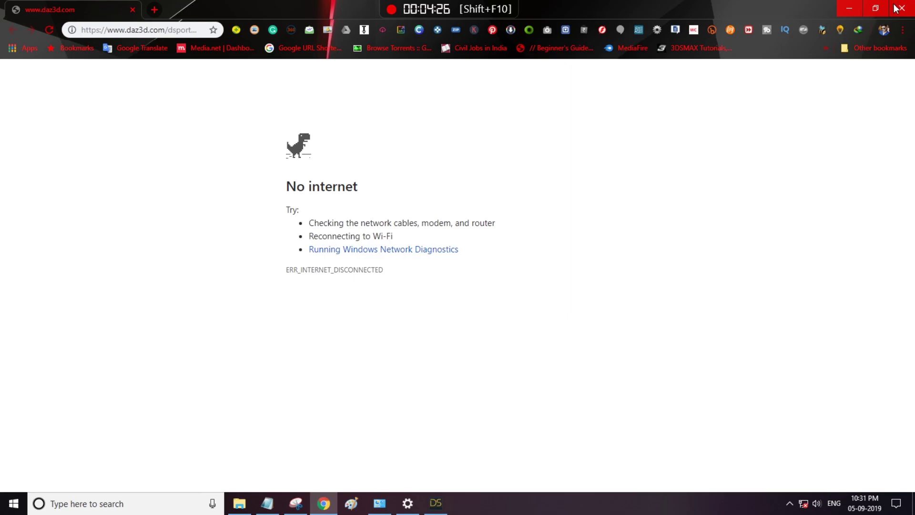
left_click(896, 9)
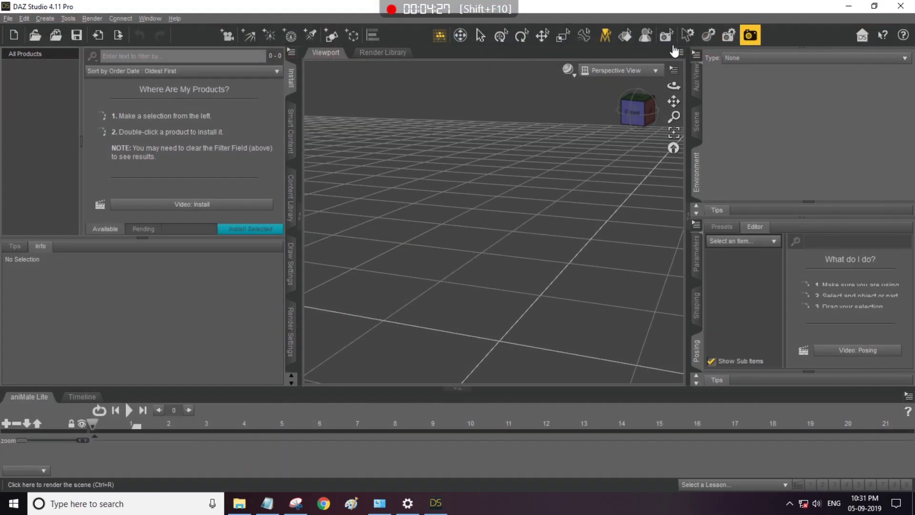
left_click(438, 35)
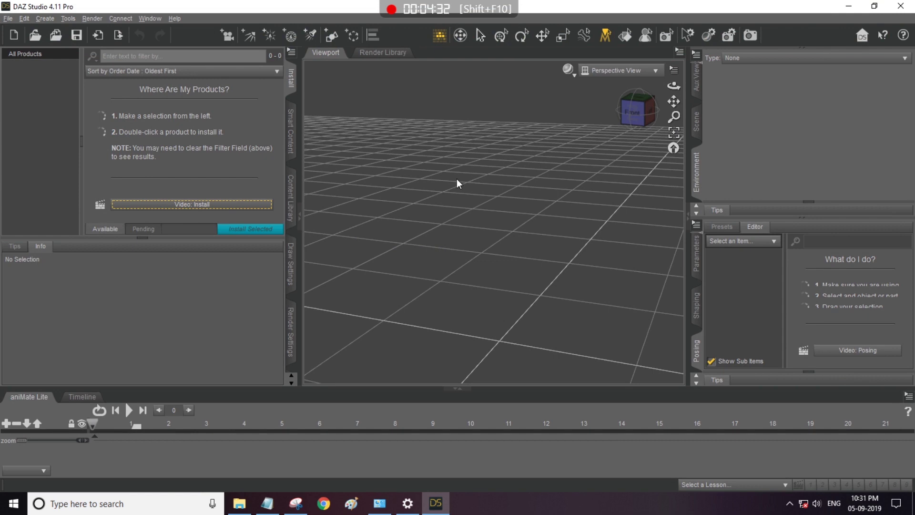
mouse_move(420, 9)
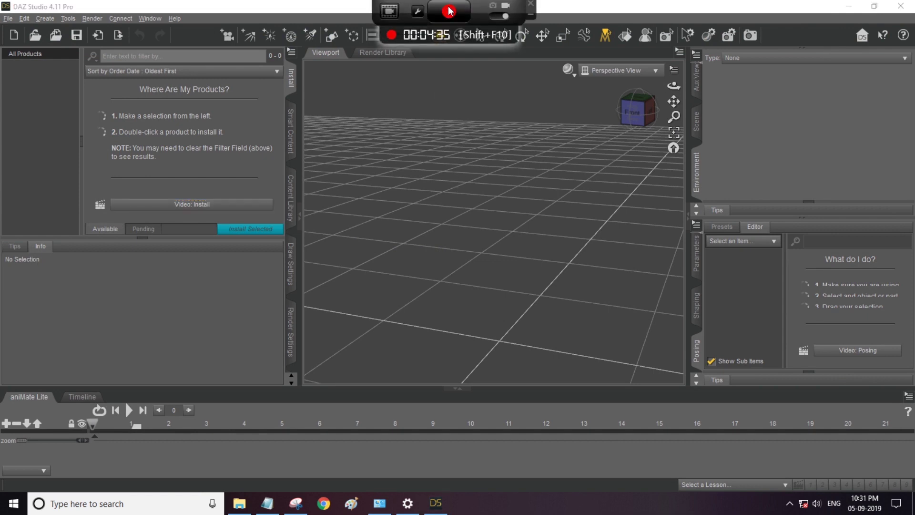